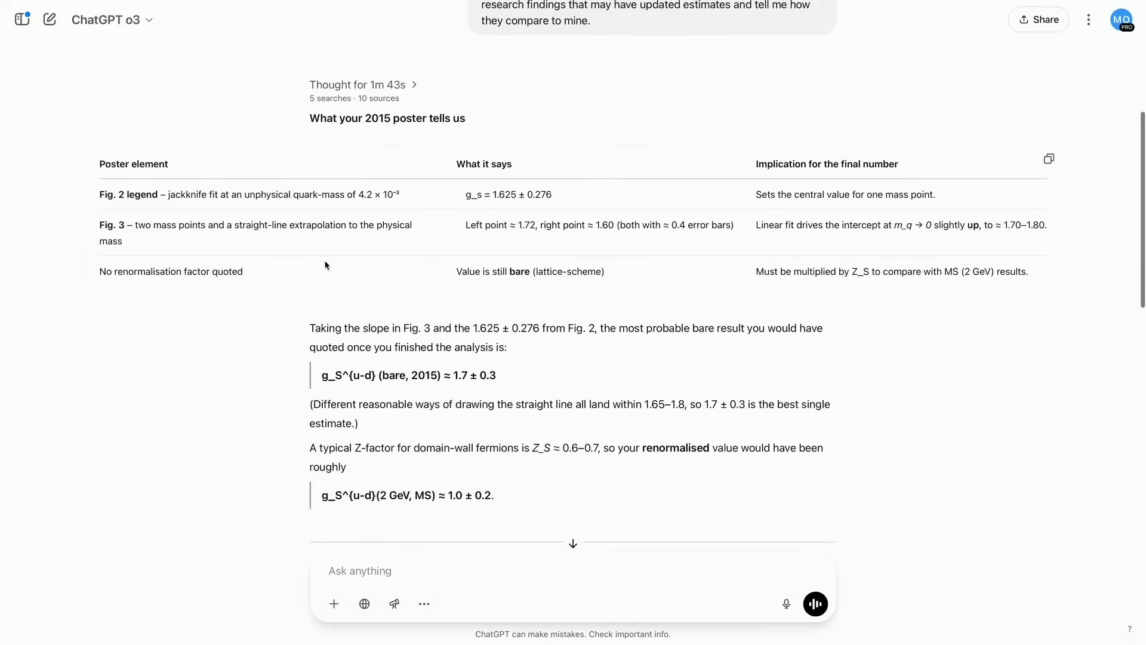
scroll(281, 306, down, 3)
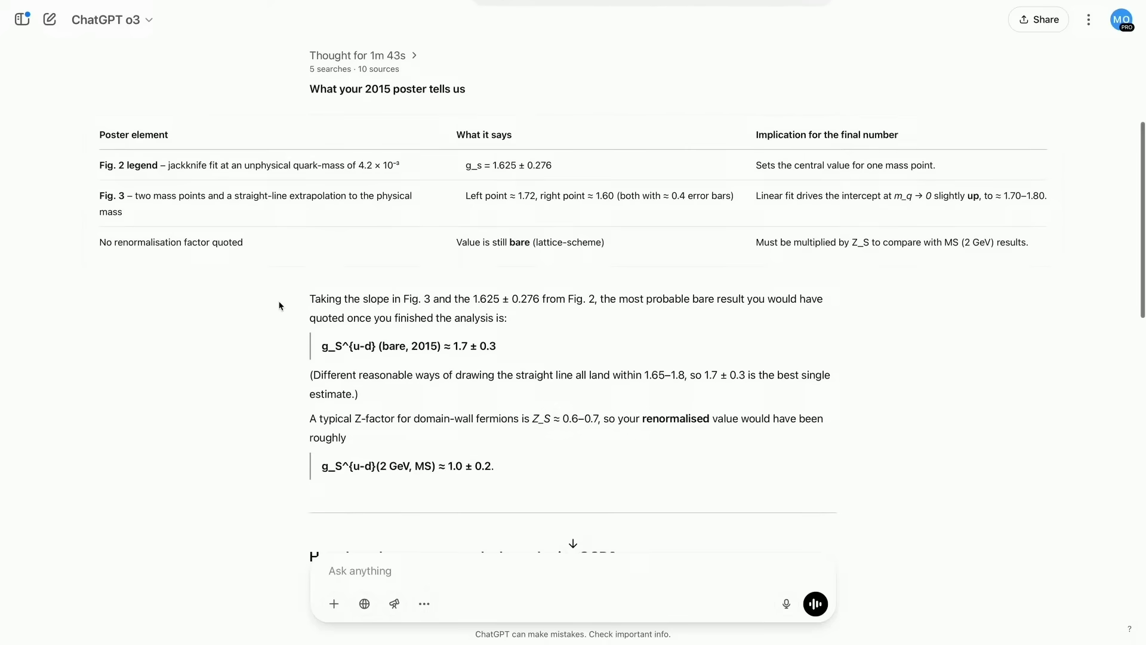